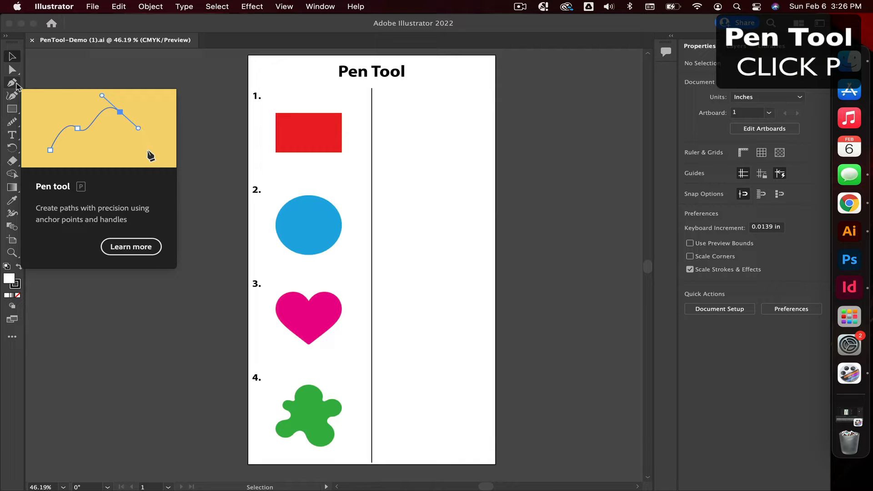
Trace the red rectangle in exercise 1 with the Pen tool, placing straight corner anchors and closing the path
{"action": "key", "text": "p"}
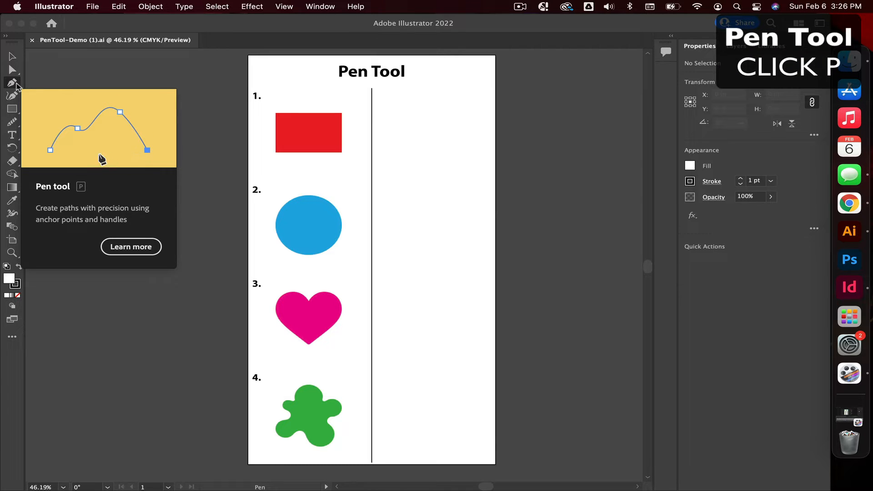
{"action": "left_click", "coordinate": [12, 252]}
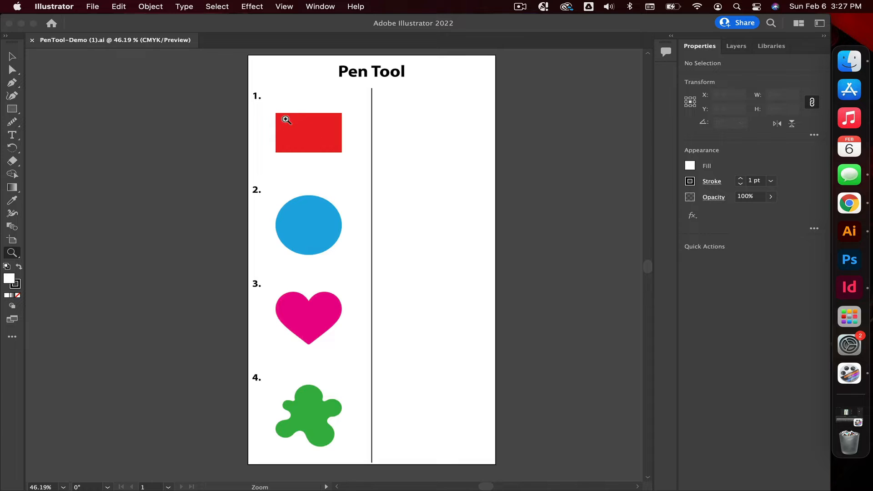
{"action": "left_click_drag", "start_coordinate": [286, 119], "coordinate": [389, 151]}
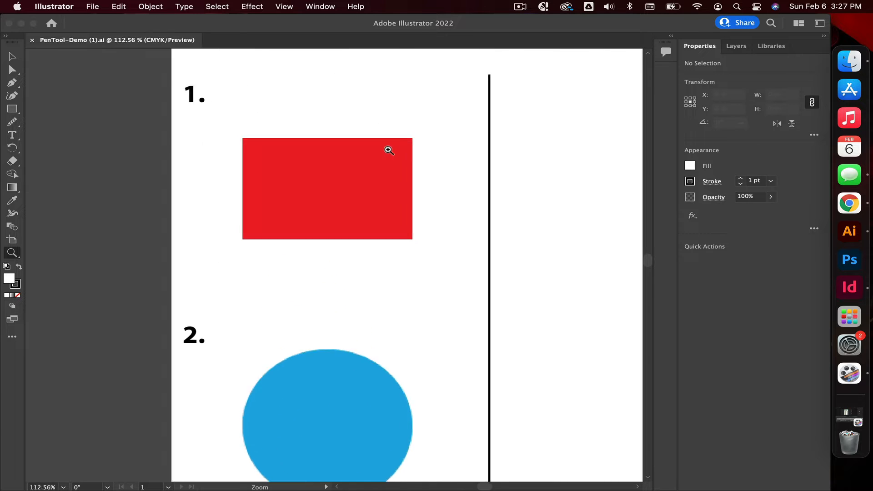
{"action": "left_click_drag", "start_coordinate": [389, 151], "coordinate": [403, 150]}
{"action": "key", "text": "p"}
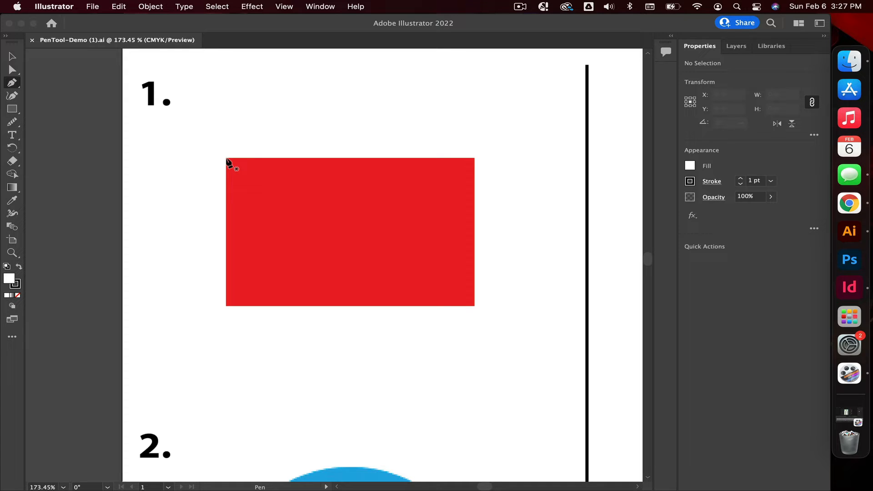
{"action": "left_click", "coordinate": [226, 159]}
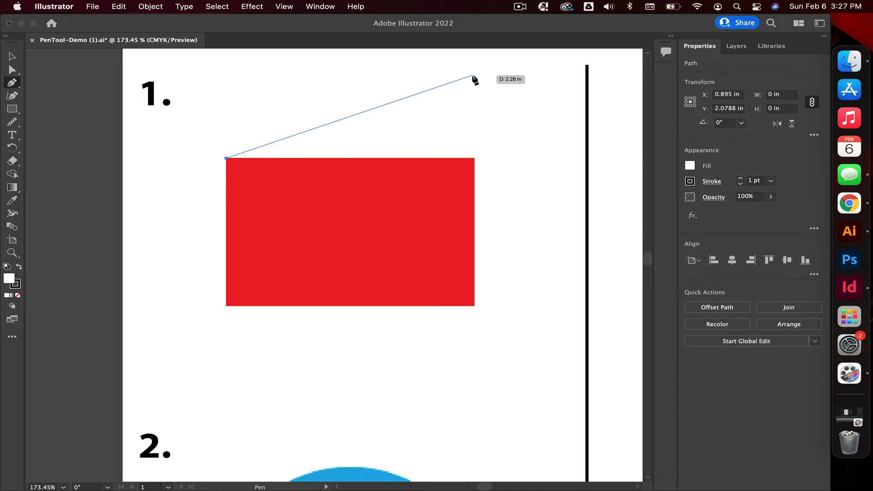
{"action": "key", "text": "shift"}
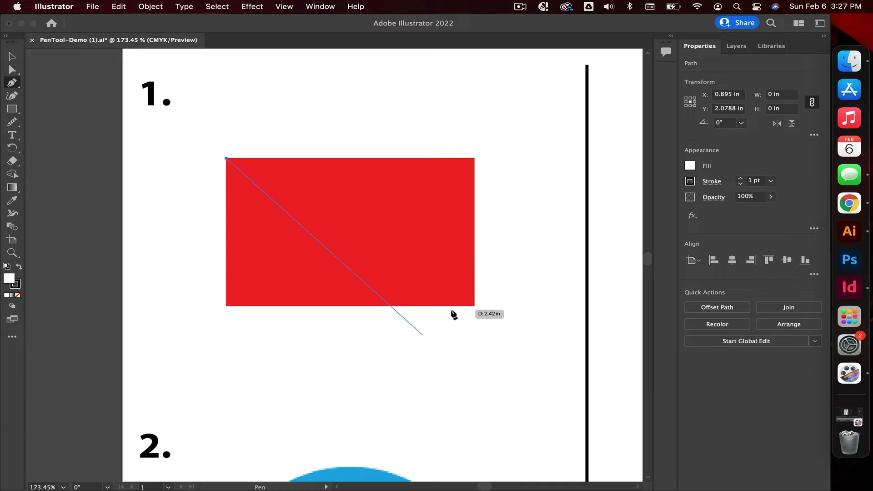
{"action": "left_click", "coordinate": [475, 158]}
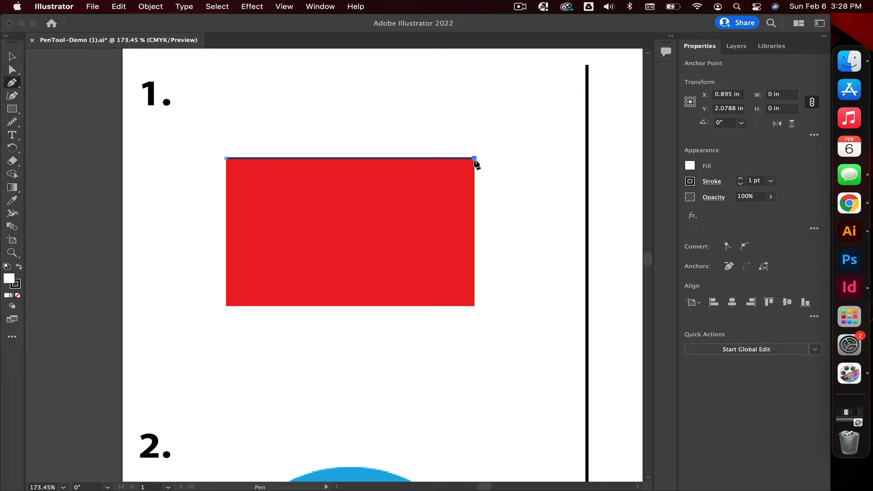
{"action": "left_click", "coordinate": [474, 306]}
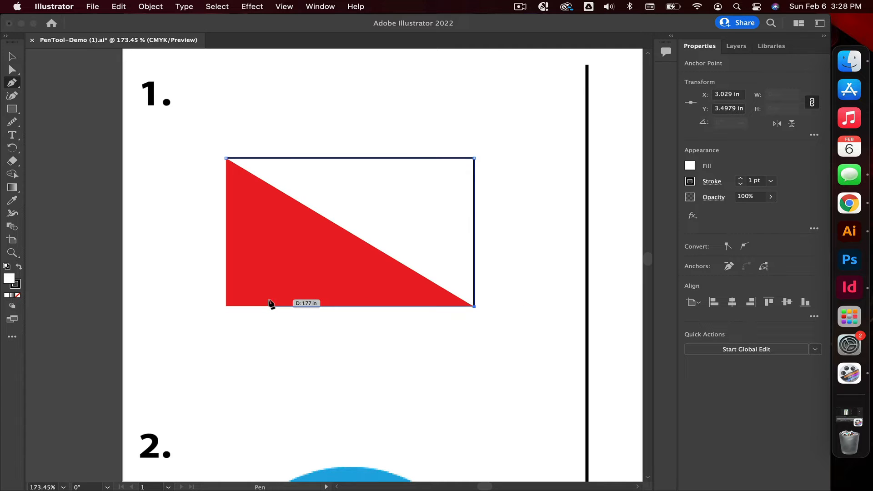
{"action": "left_click", "coordinate": [227, 306]}
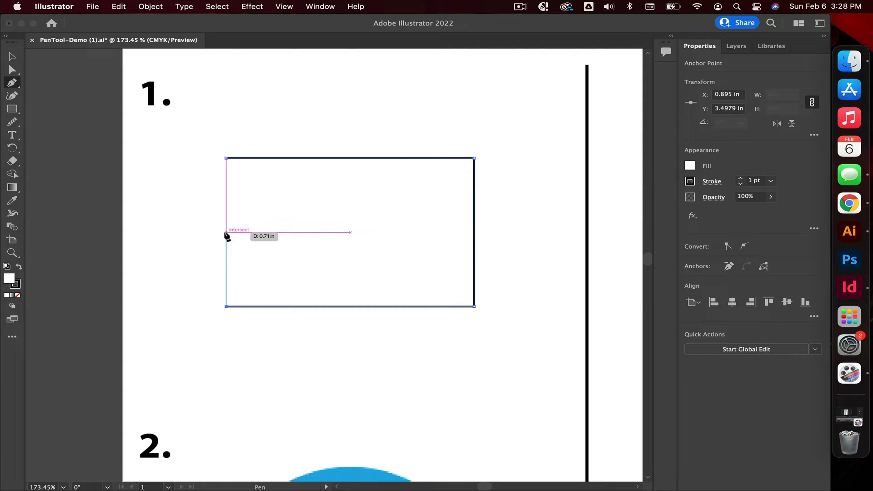
{"action": "left_click", "coordinate": [227, 159]}
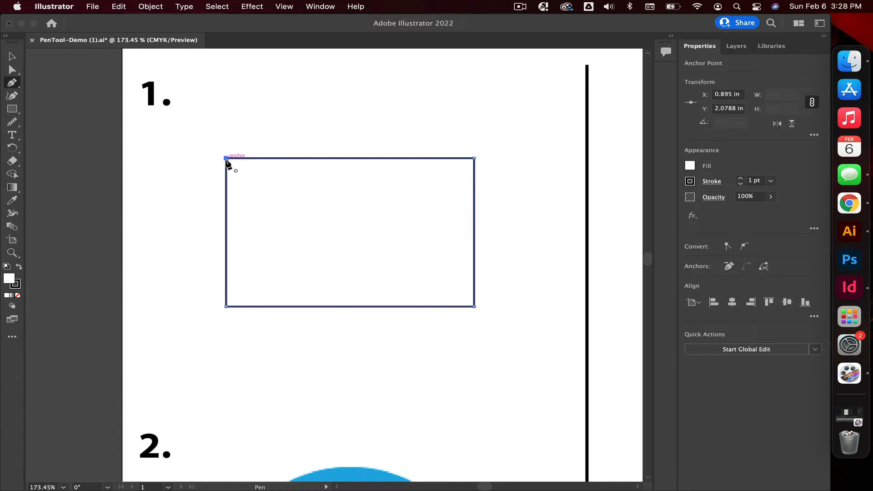
Move the traced rectangle across the divider, level with the original, and match its red fill with the Eyedropper
{"action": "key", "text": "z"}
{"action": "left_click_drag", "start_coordinate": [411, 278], "coordinate": [329, 279]}
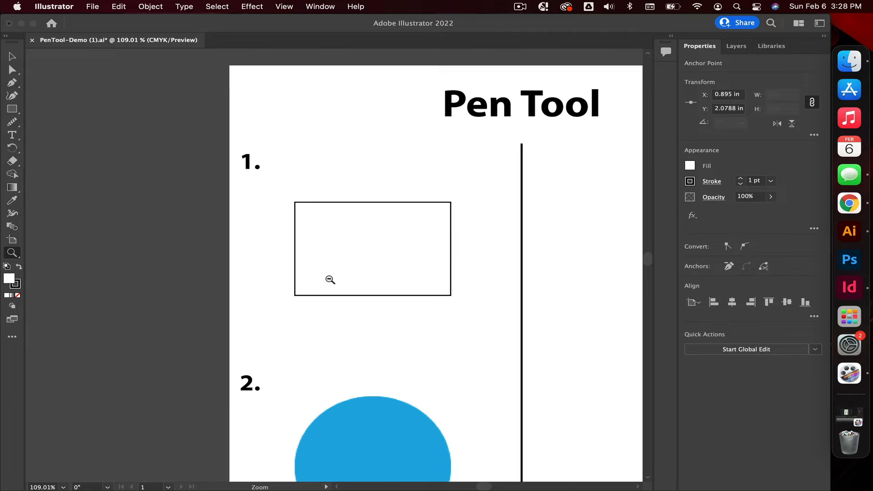
{"action": "scroll", "coordinate": [330, 278], "scroll_direction": "right", "scroll_amount": 2}
{"action": "scroll", "coordinate": [330, 280], "scroll_direction": "right", "scroll_amount": 6}
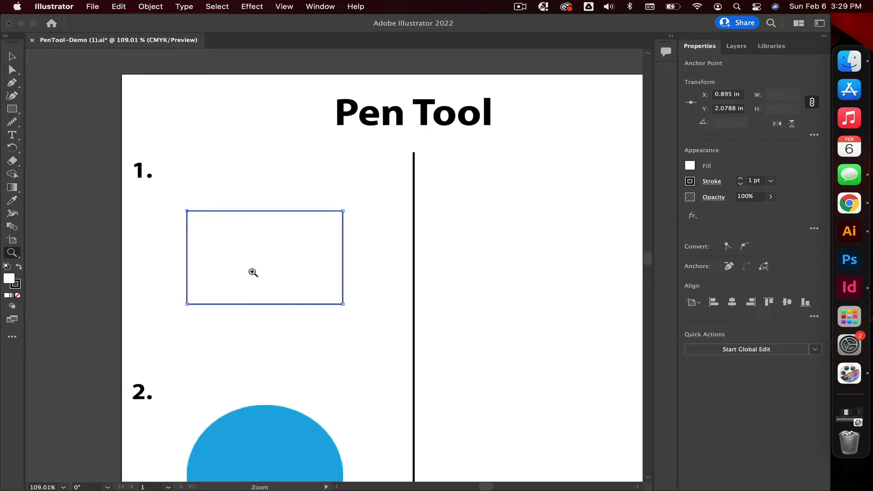
{"action": "key", "text": "v"}
{"action": "left_click_drag", "start_coordinate": [164, 207], "coordinate": [468, 206]}
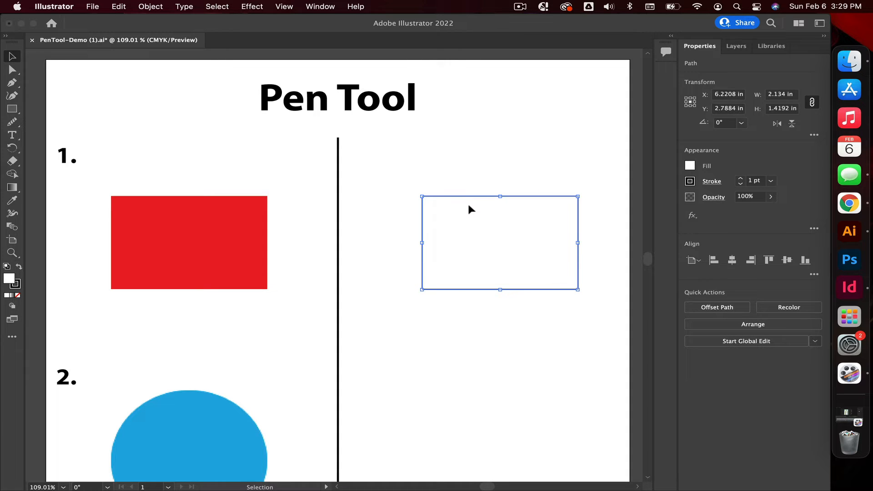
{"action": "key", "text": "i"}
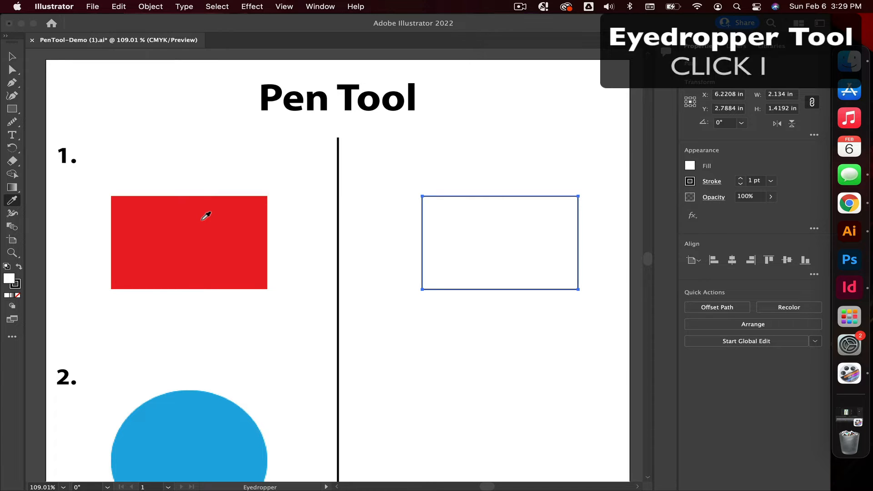
{"action": "left_click", "coordinate": [204, 218]}
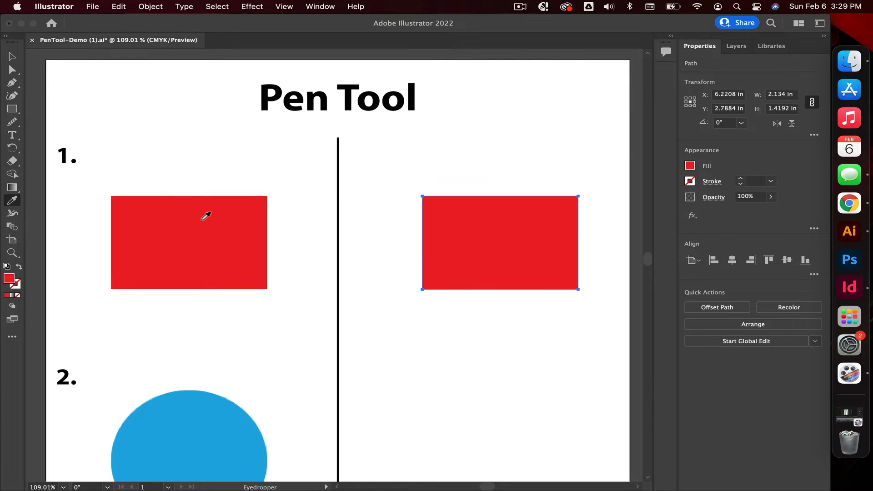
Prepare the Pen tool for tracing the blue circle in exercise 2 with the default black stroke and no fill
{"action": "scroll", "coordinate": [206, 215], "scroll_direction": "down", "scroll_amount": 3}
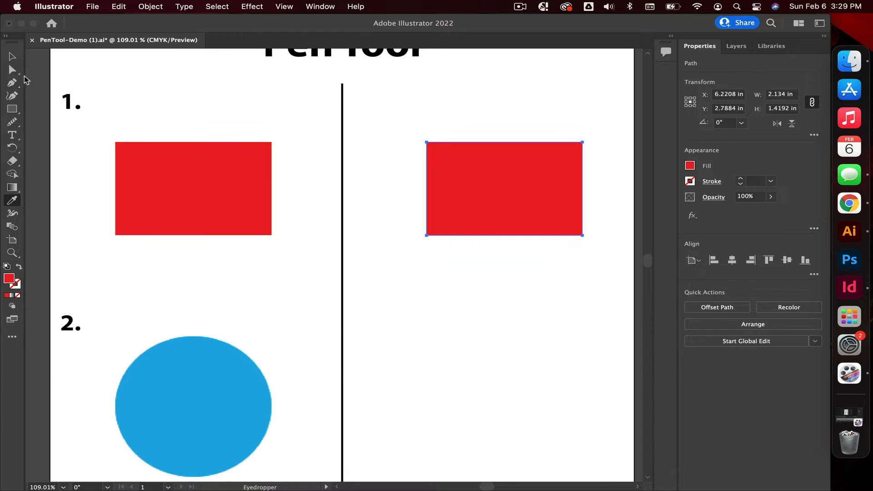
{"action": "key", "text": "v"}
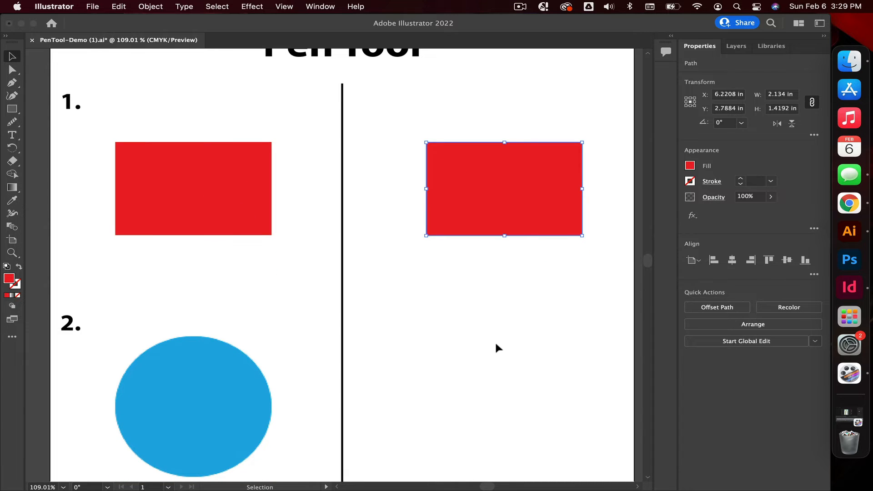
{"action": "scroll", "coordinate": [236, 351], "scroll_direction": "down", "scroll_amount": 3}
{"action": "scroll", "coordinate": [236, 351], "scroll_direction": "left", "scroll_amount": 2}
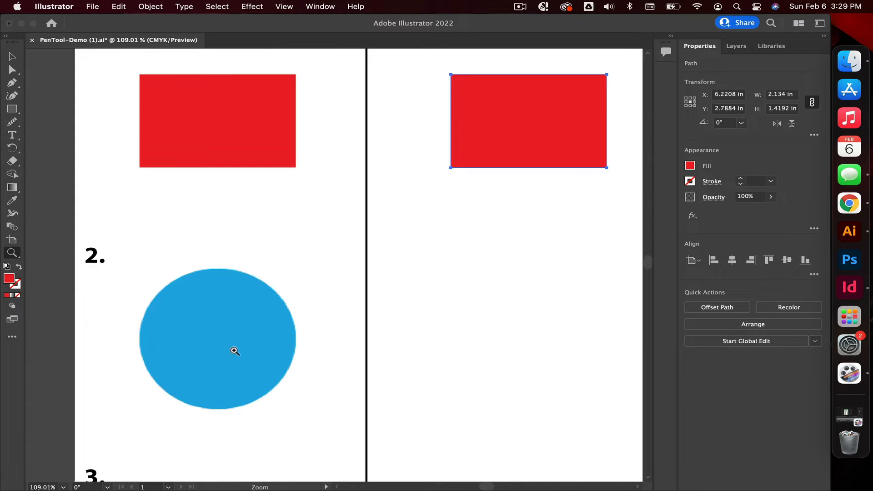
{"action": "key", "text": "z"}
{"action": "left_click_drag", "start_coordinate": [143, 355], "coordinate": [212, 357]}
{"action": "scroll", "coordinate": [212, 357], "scroll_direction": "left", "scroll_amount": 2}
{"action": "scroll", "coordinate": [213, 356], "scroll_direction": "down", "scroll_amount": 1}
{"action": "key", "text": "p"}
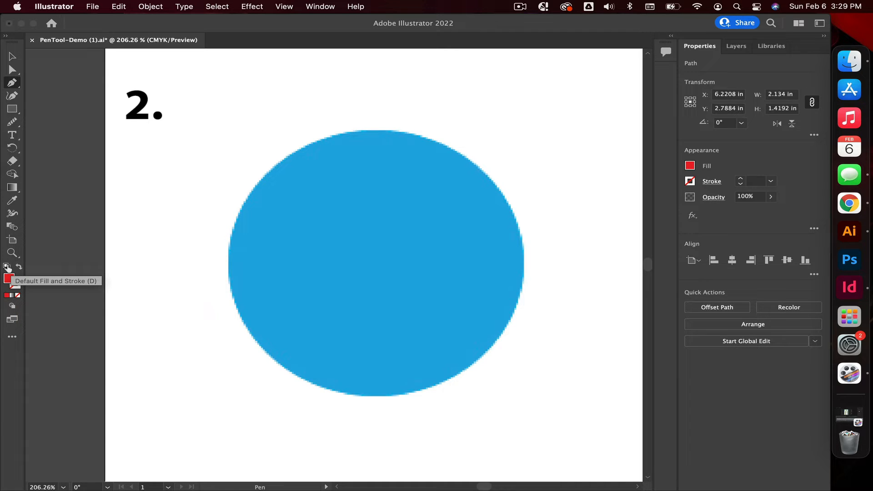
{"action": "left_click", "coordinate": [7, 267]}
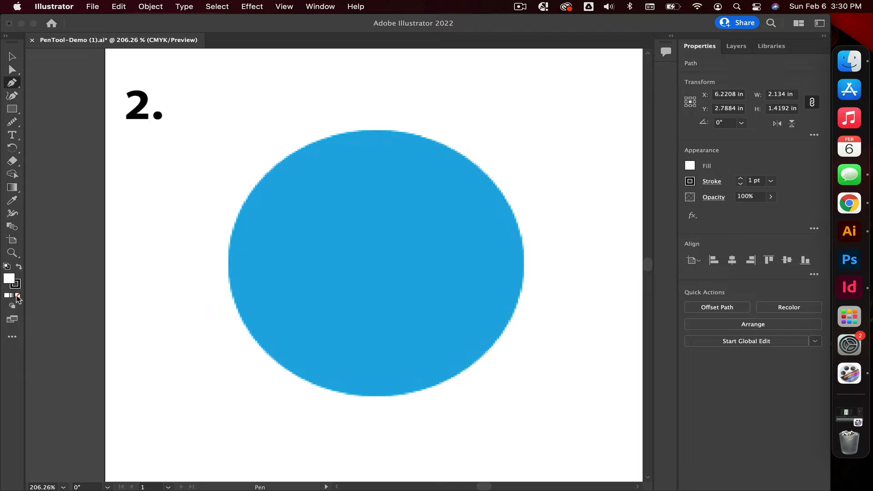
{"action": "left_click", "coordinate": [18, 296]}
Draw a curved Pen segment from the blue circle's top to its rightmost edge, adjusting the handles to follow the outline
{"action": "left_click", "coordinate": [373, 130]}
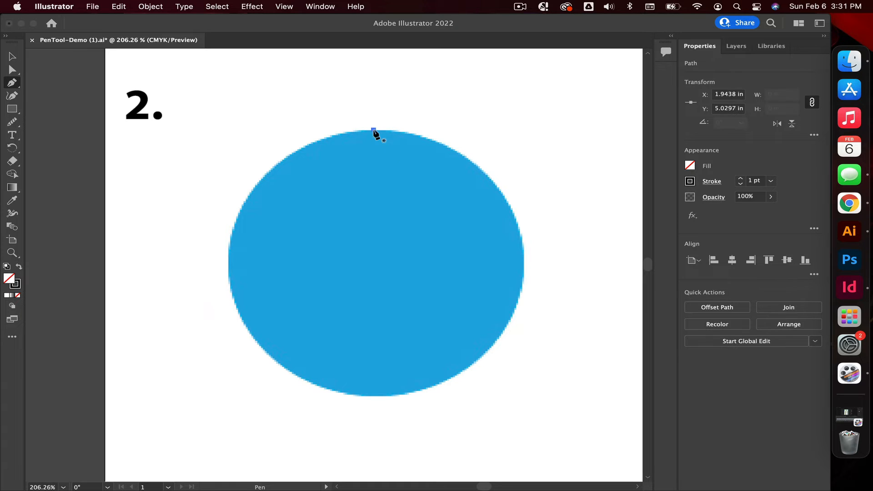
{"action": "left_click", "coordinate": [524, 261]}
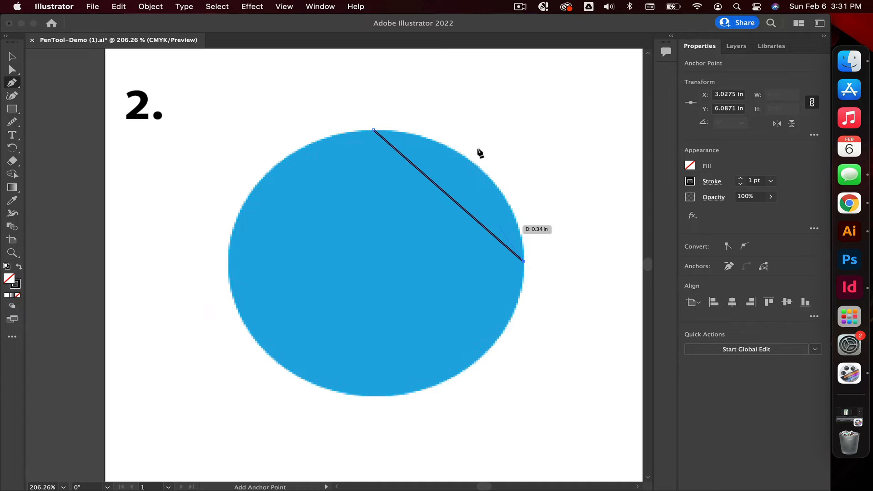
{"action": "key", "text": "super+z"}
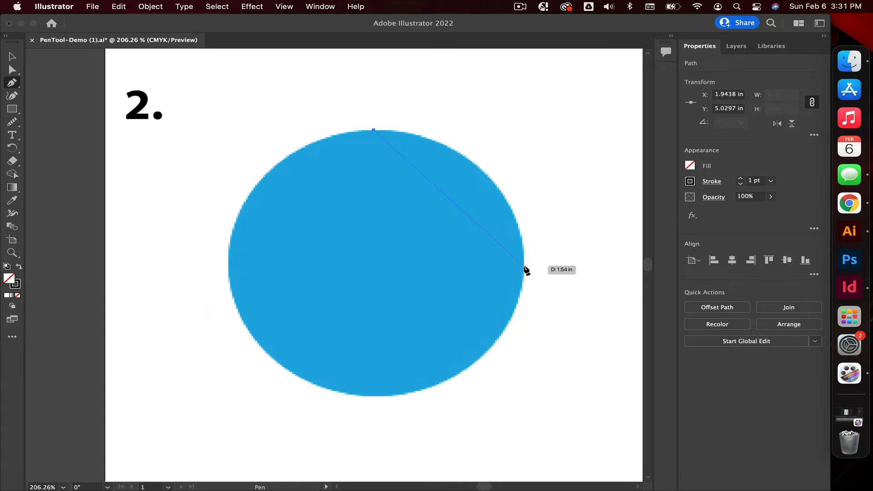
{"action": "left_click_drag", "start_coordinate": [524, 265], "coordinate": [528, 404]}
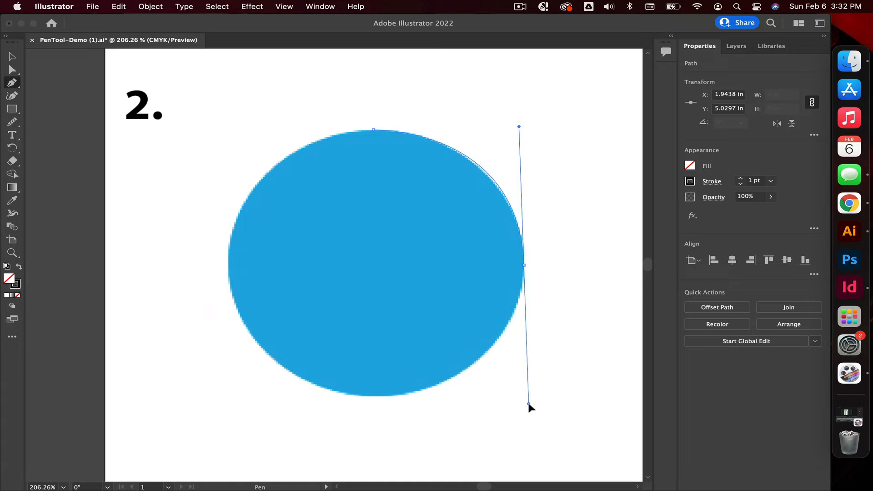
{"action": "left_click_drag", "start_coordinate": [529, 405], "coordinate": [532, 402]}
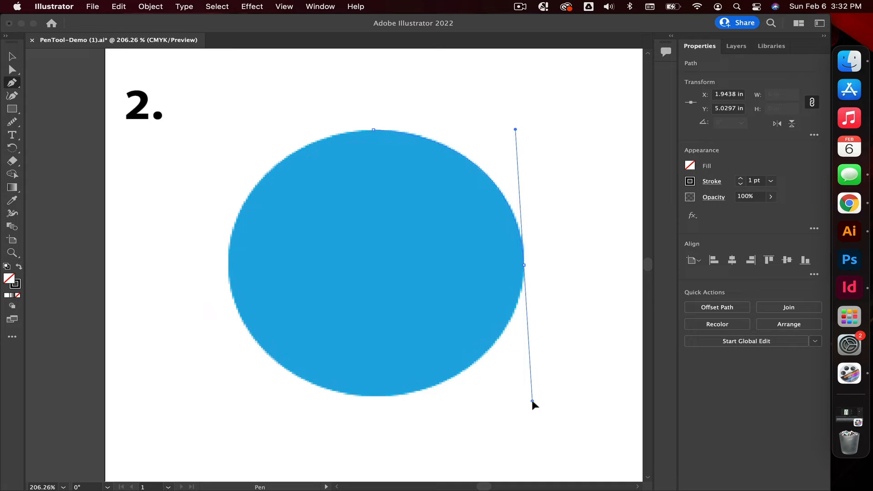
{"action": "left_click_drag", "start_coordinate": [533, 402], "coordinate": [535, 402]}
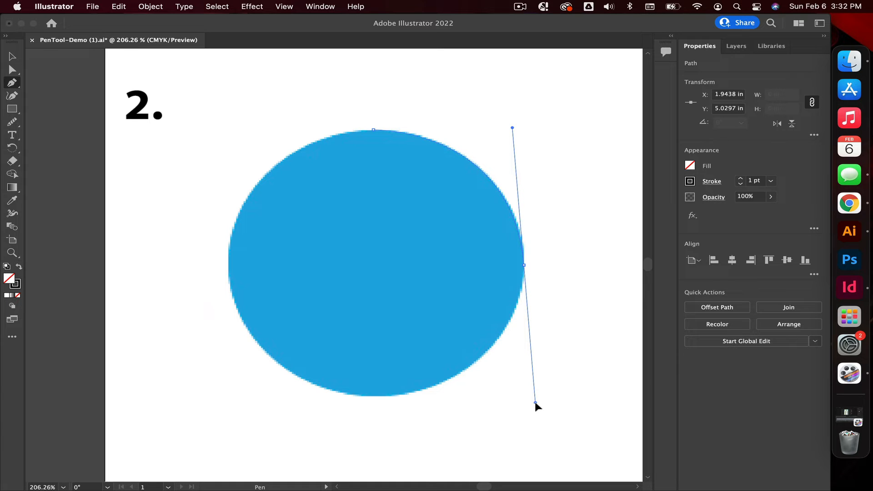
{"action": "left_click_drag", "start_coordinate": [535, 402], "coordinate": [534, 402]}
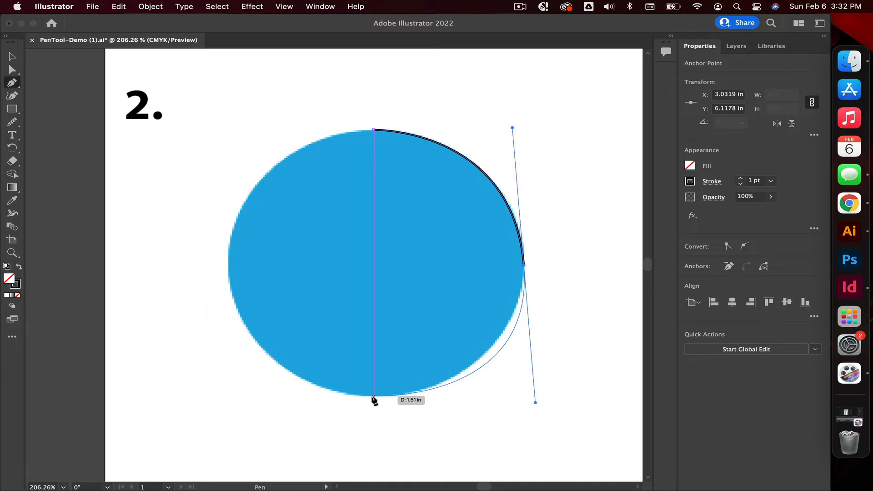
Remove the outgoing handle at the circle's rightmost anchor and trace the lower-right quarter down to the bottom edge
{"action": "left_click_drag", "start_coordinate": [373, 396], "coordinate": [330, 453]}
{"action": "key", "text": "super+z"}
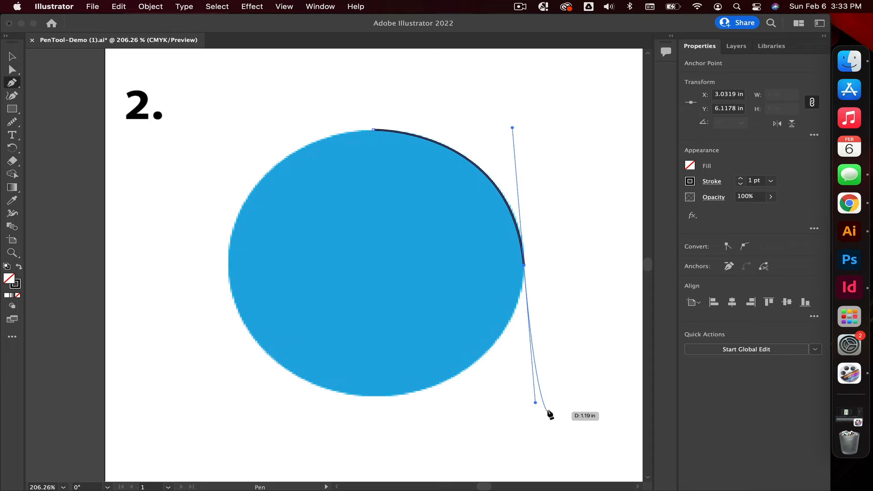
{"action": "left_click", "coordinate": [524, 265]}
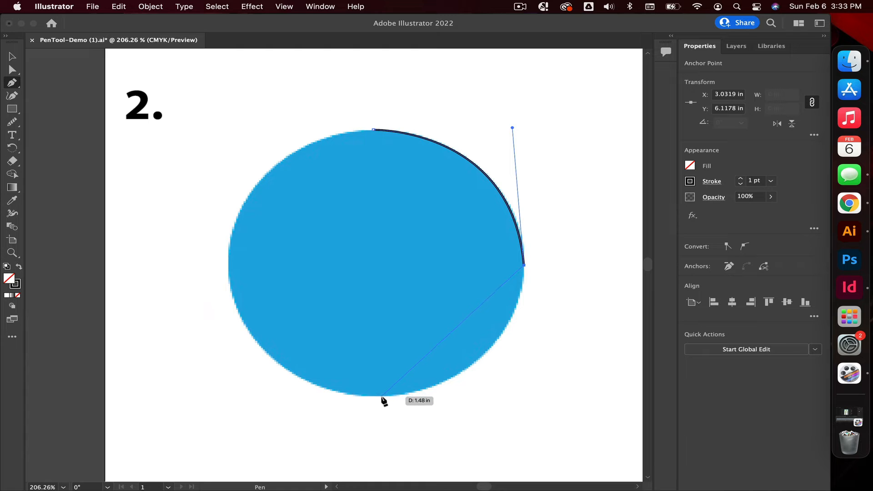
{"action": "left_click_drag", "start_coordinate": [380, 396], "coordinate": [226, 409]}
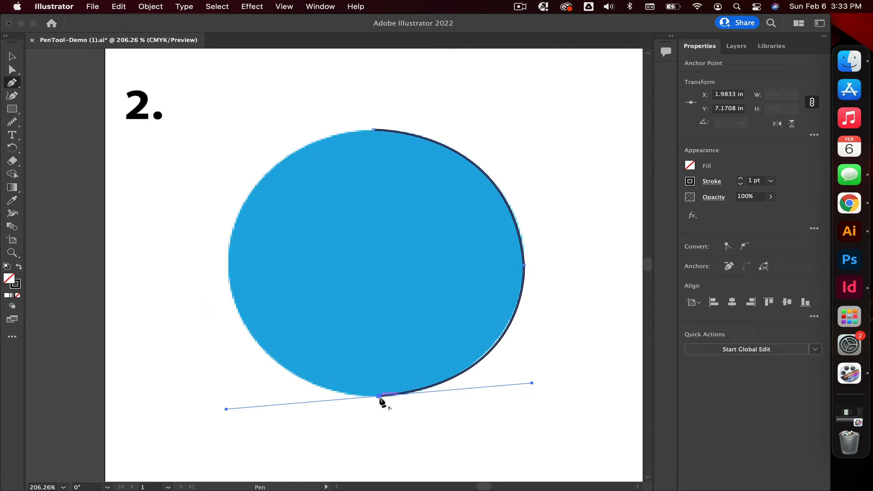
Trace the circle's left half in two curves, removing each outgoing handle first, and close the path at the top anchor
{"action": "left_click", "coordinate": [380, 396]}
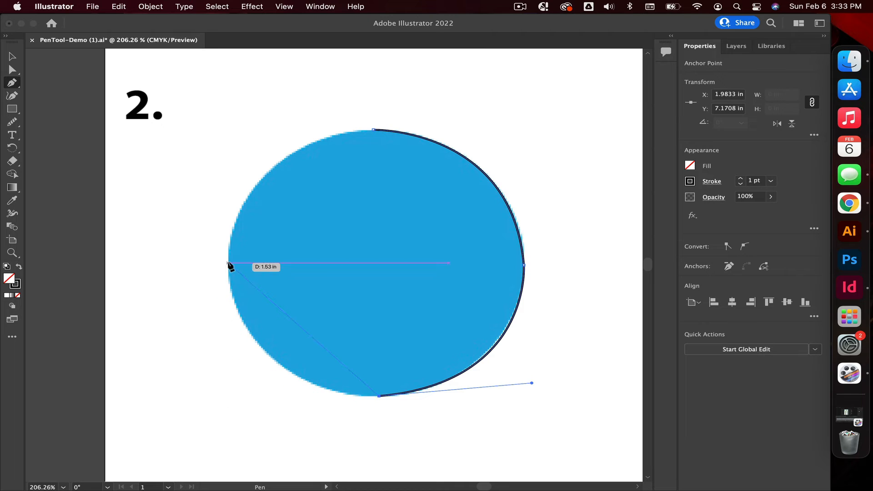
{"action": "left_click_drag", "start_coordinate": [228, 263], "coordinate": [223, 127]}
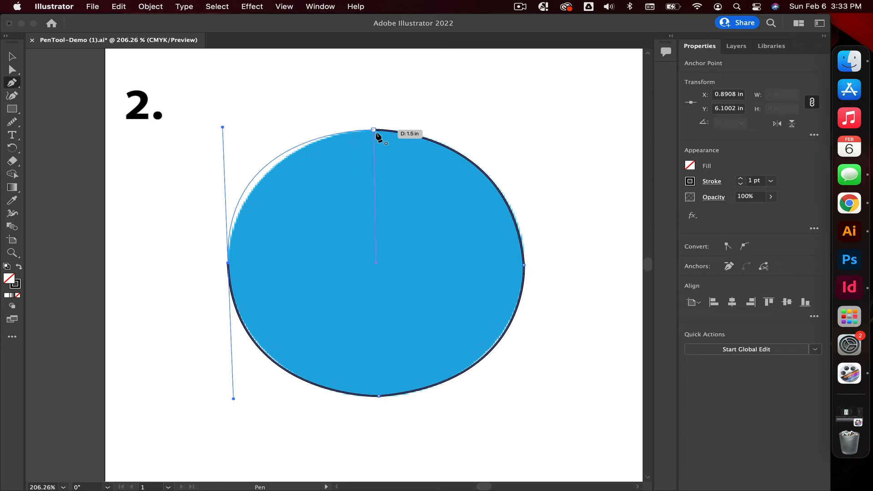
{"action": "left_click", "coordinate": [227, 265]}
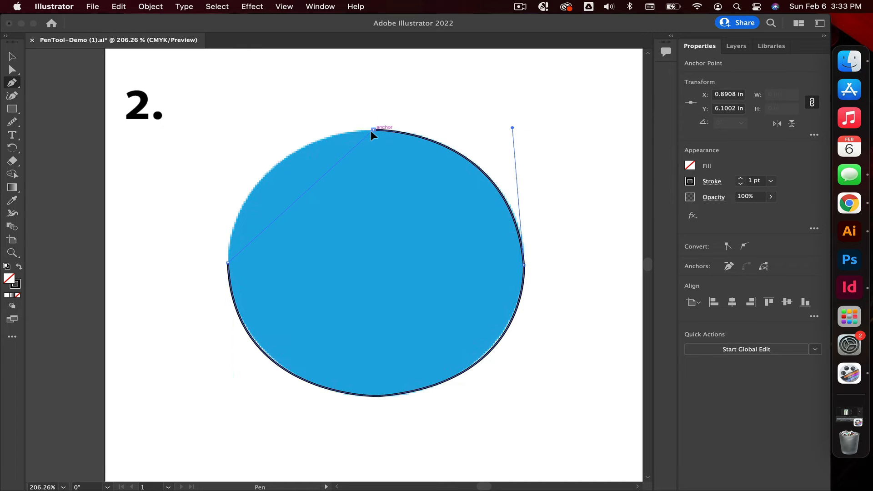
{"action": "left_click_drag", "start_coordinate": [372, 130], "coordinate": [520, 122]}
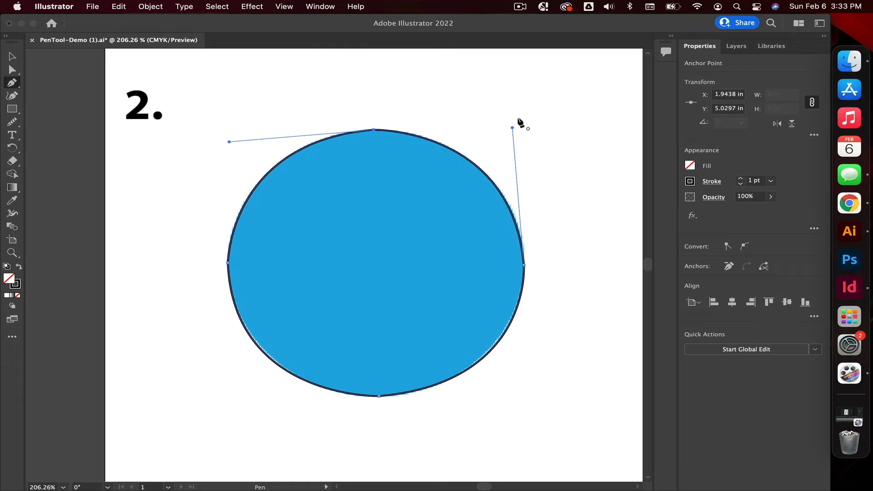
{"action": "left_click", "coordinate": [11, 253]}
{"action": "left_click_drag", "start_coordinate": [355, 256], "coordinate": [307, 268]}
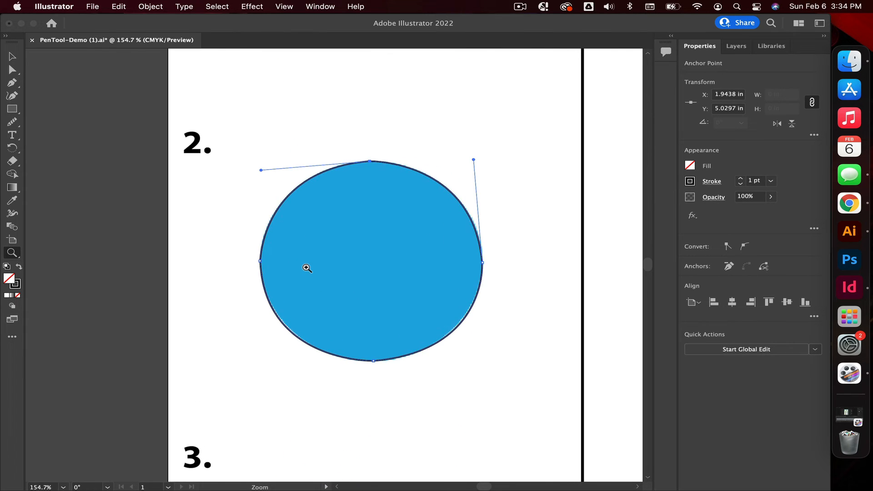
Move the traced circle across the divider and match its fill to the original blue circle with the Eyedropper
{"action": "left_click", "coordinate": [10, 57]}
{"action": "scroll", "coordinate": [202, 346], "scroll_direction": "right", "scroll_amount": 5}
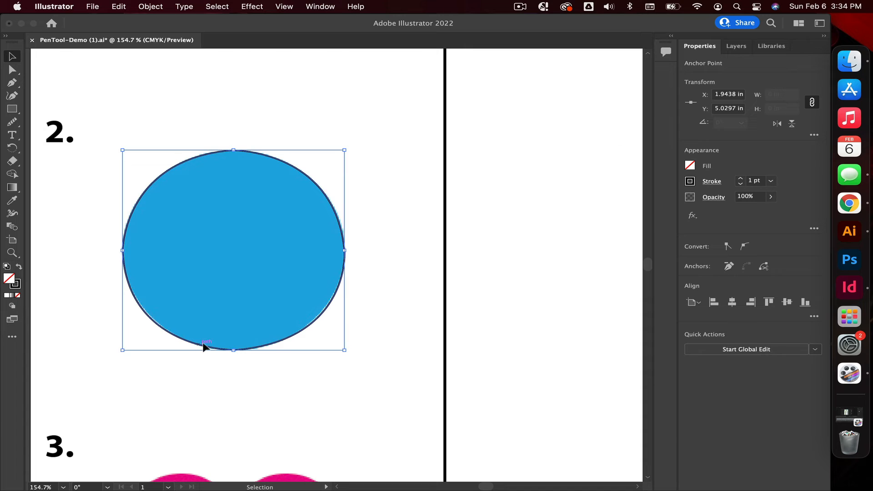
{"action": "left_click", "coordinate": [590, 341]}
{"action": "scroll", "coordinate": [588, 339], "scroll_direction": "right", "scroll_amount": 6}
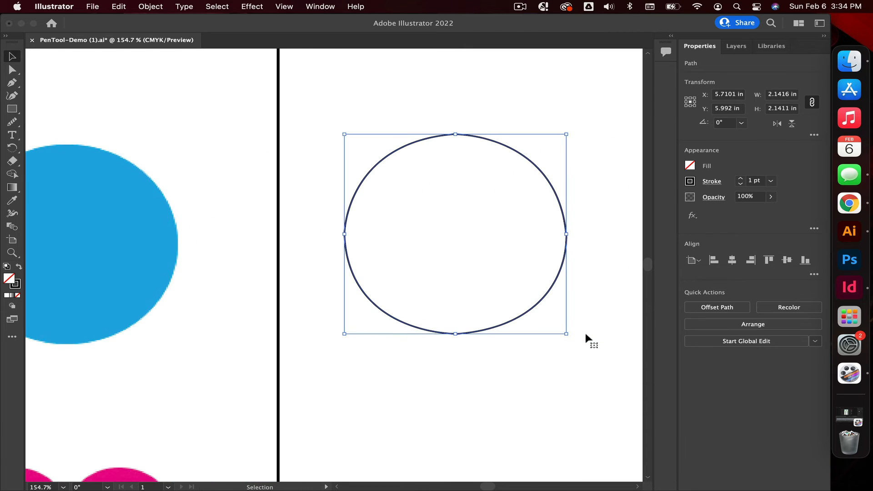
{"action": "key", "text": "i"}
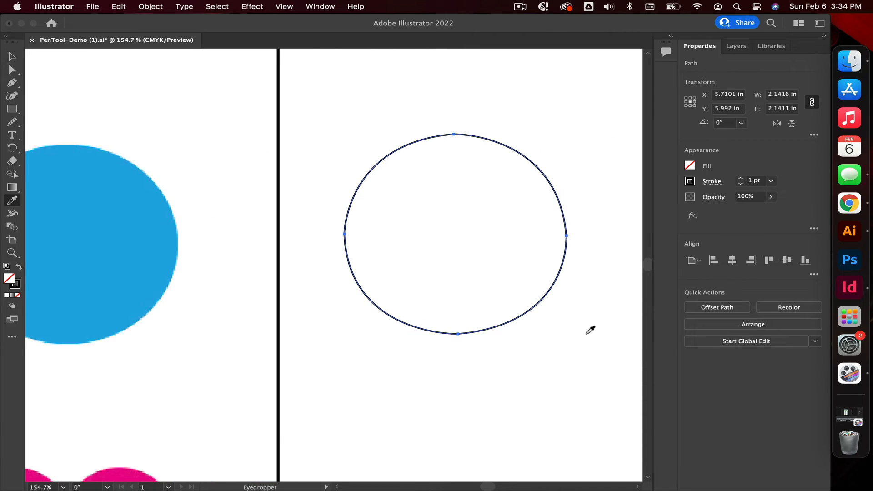
{"action": "left_click", "coordinate": [104, 241]}
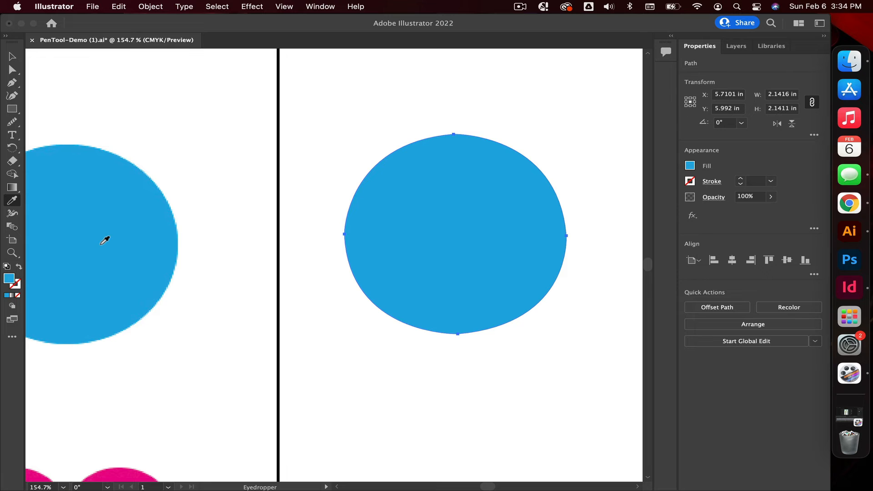
Give the rectangle copy the original's red fill and line up the blue circle copy beneath it
{"action": "left_click", "coordinate": [12, 253]}
{"action": "left_click_drag", "start_coordinate": [371, 275], "coordinate": [200, 275]}
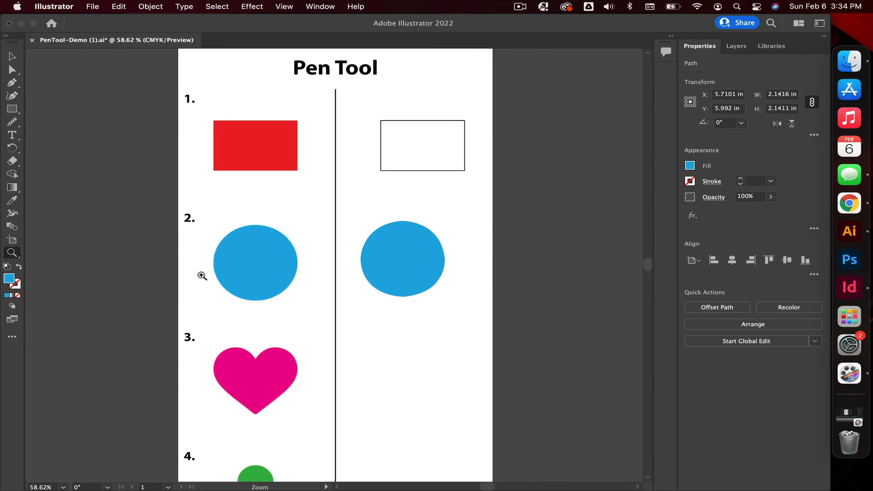
{"action": "key", "text": "v"}
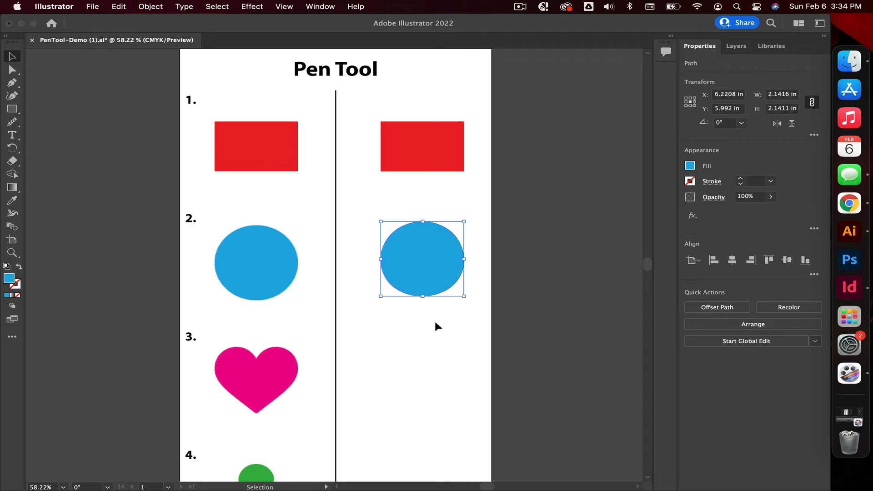
Trace the heart's right lobe with the Pen tool in two curves from the notch, removing the outgoing handle between them
{"action": "left_click_drag", "start_coordinate": [20, 108], "coordinate": [63, 125]}
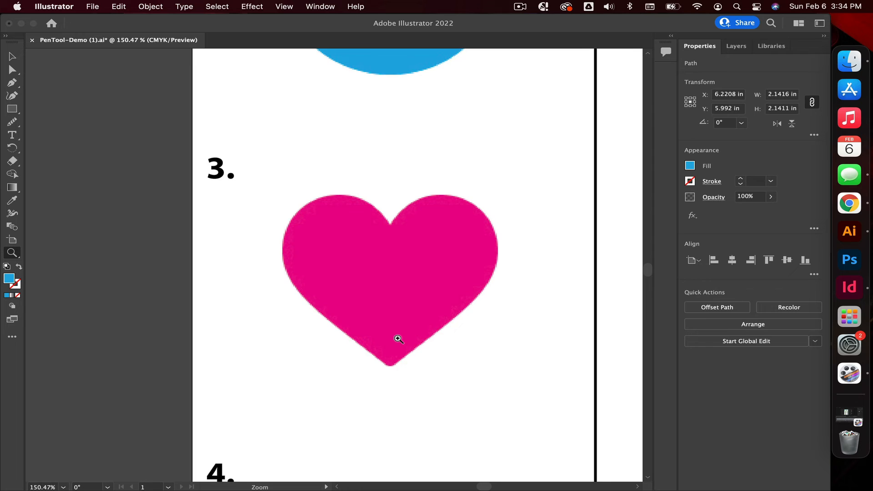
{"action": "left_click_drag", "start_coordinate": [398, 338], "coordinate": [432, 336]}
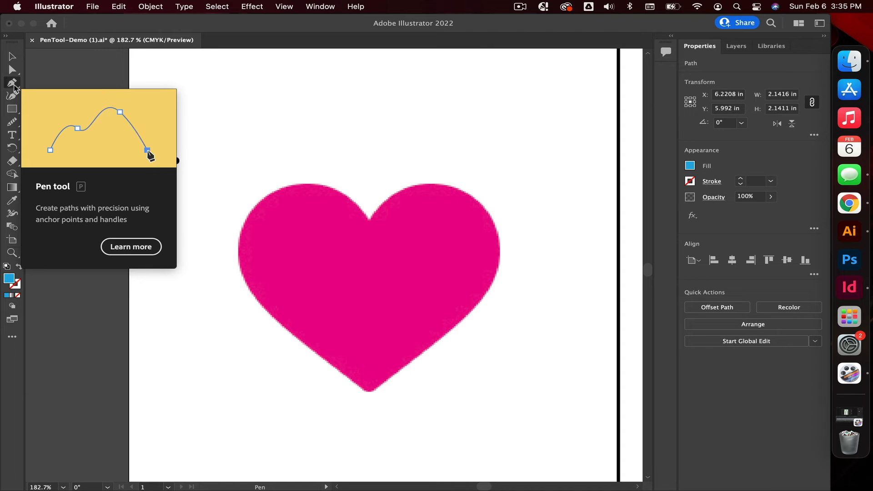
{"action": "left_click", "coordinate": [12, 84]}
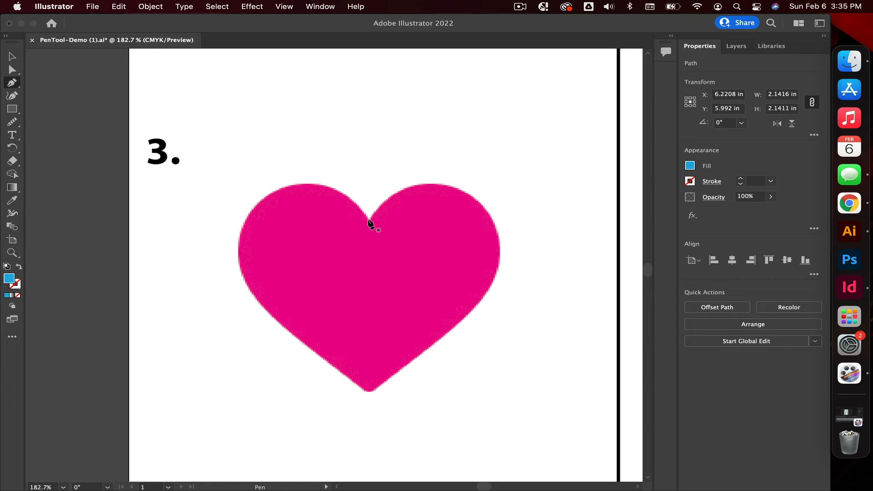
{"action": "left_click", "coordinate": [368, 219]}
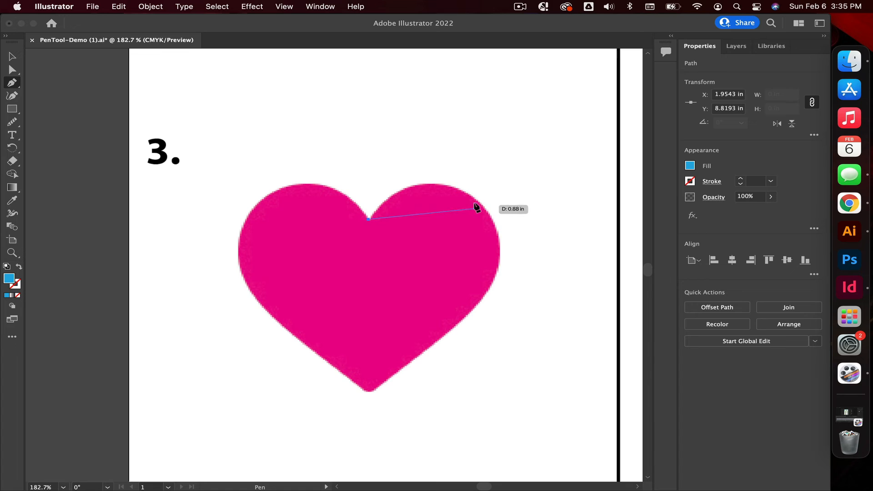
{"action": "left_click", "coordinate": [476, 199]}
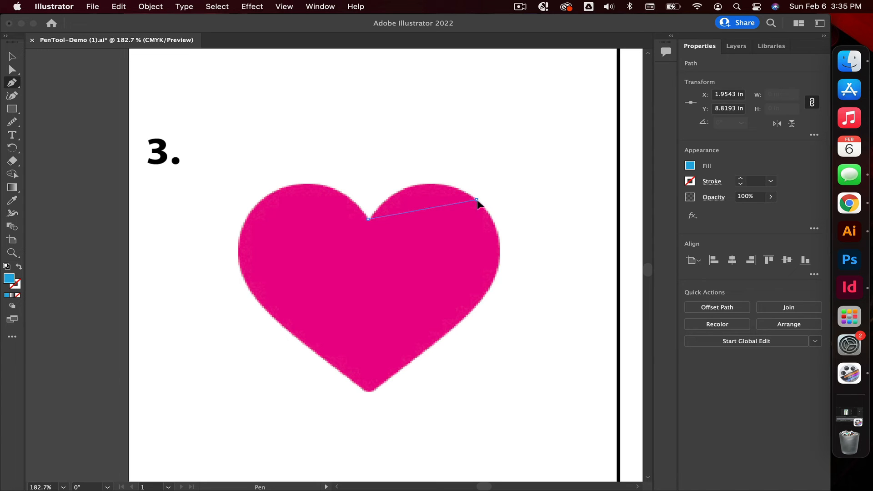
{"action": "left_click_drag", "start_coordinate": [477, 201], "coordinate": [541, 245]}
{"action": "left_click", "coordinate": [478, 200]}
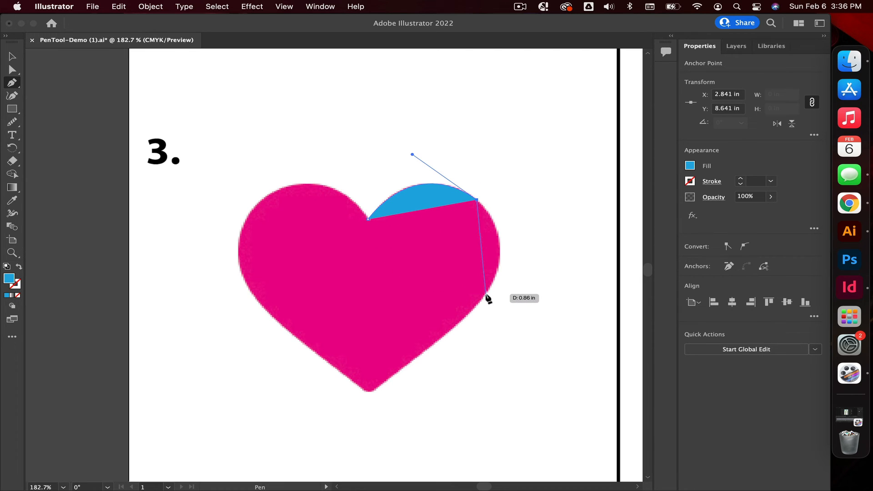
{"action": "left_click_drag", "start_coordinate": [447, 344], "coordinate": [448, 343]}
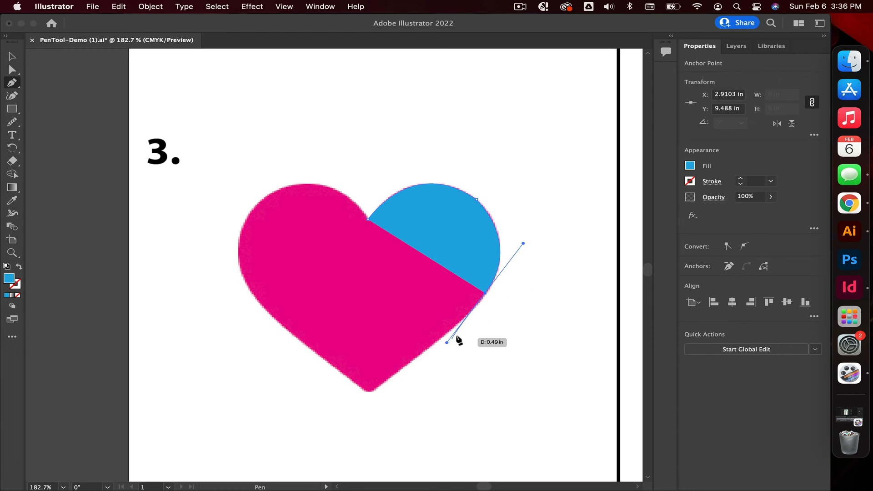
{"action": "left_click", "coordinate": [448, 340]}
{"action": "left_click", "coordinate": [401, 381]}
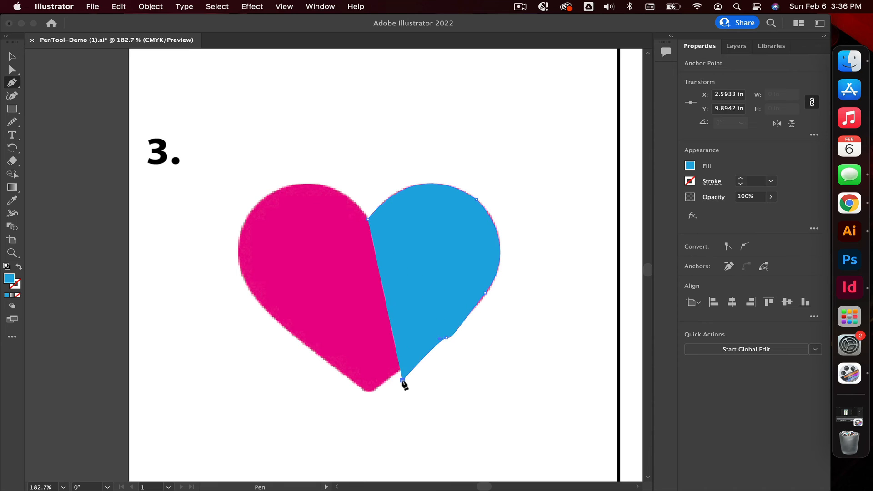
{"action": "key", "text": "super+z"}
{"action": "key", "text": "super+z"}
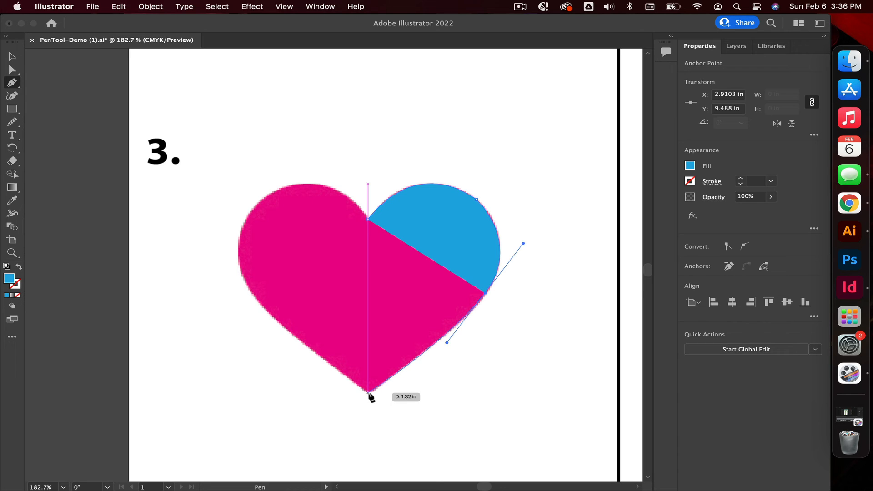
Trace the heart's lower-right edge to the bottom tip, removing outgoing handles, and close the half-heart path at the notch
{"action": "left_click", "coordinate": [486, 295]}
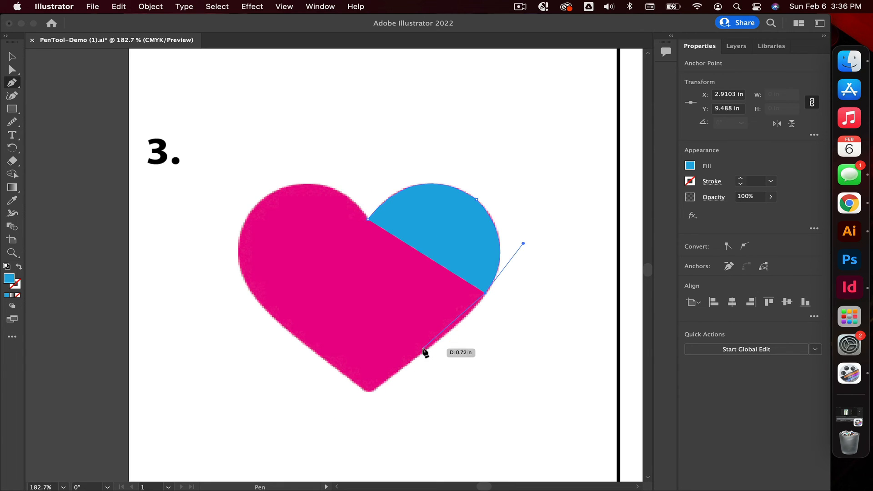
{"action": "left_click_drag", "start_coordinate": [424, 352], "coordinate": [377, 385]}
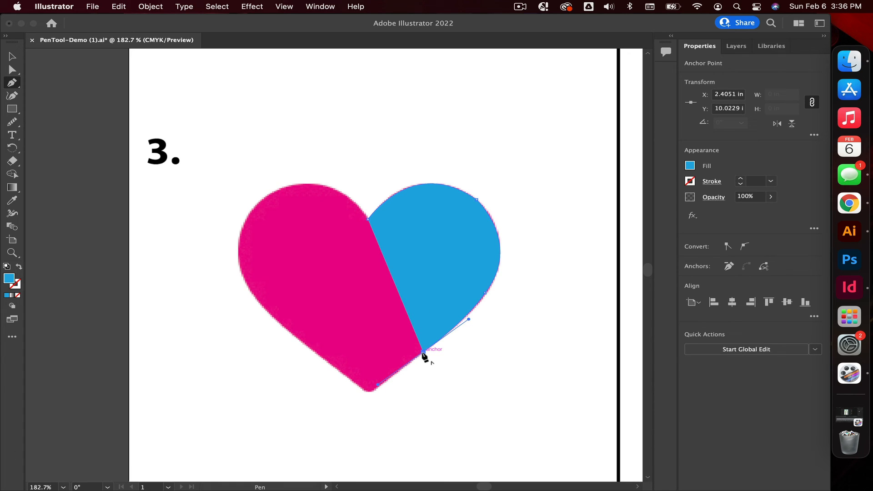
{"action": "left_click", "coordinate": [423, 352]}
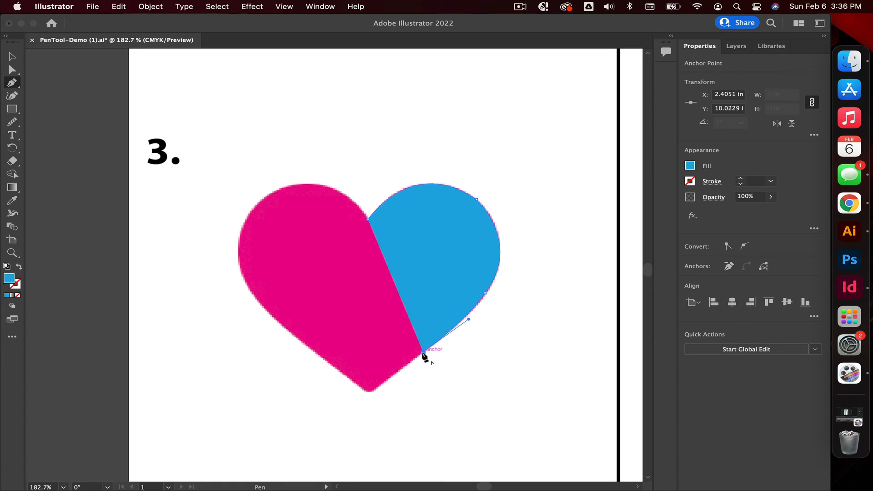
{"action": "left_click", "coordinate": [368, 391]}
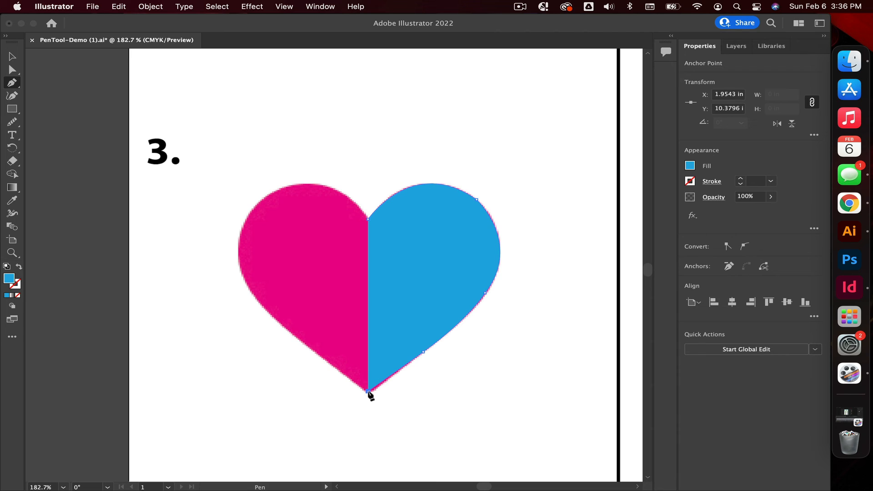
{"action": "left_click", "coordinate": [368, 391]}
{"action": "left_click", "coordinate": [368, 219]}
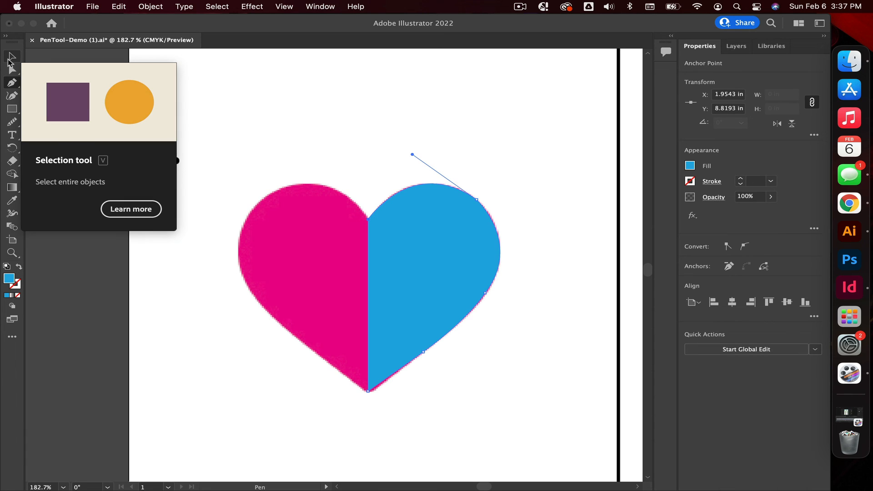
Duplicate the traced half-heart, flip the copy horizontally and fit it over the heart's left half
{"action": "key", "text": "v"}
{"action": "left_click", "coordinate": [415, 298]}
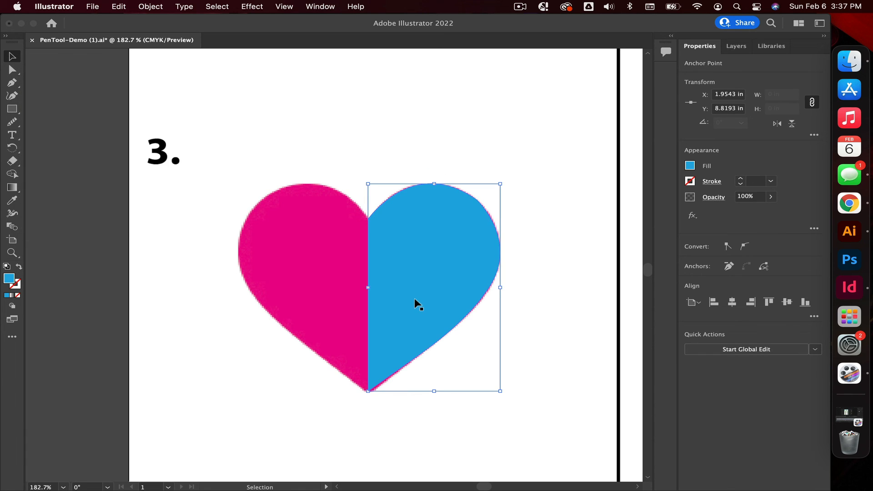
{"action": "key", "text": "super+c"}
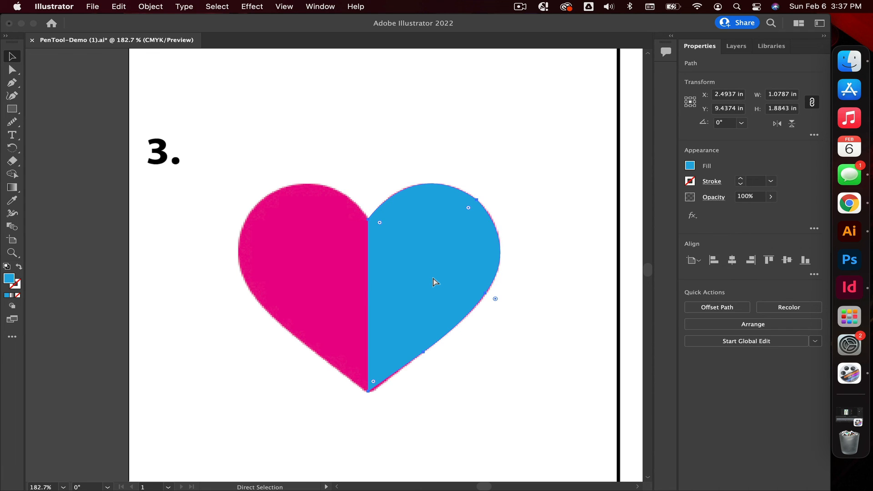
{"action": "key", "text": "super+v"}
{"action": "left_click_drag", "start_coordinate": [317, 233], "coordinate": [296, 186]}
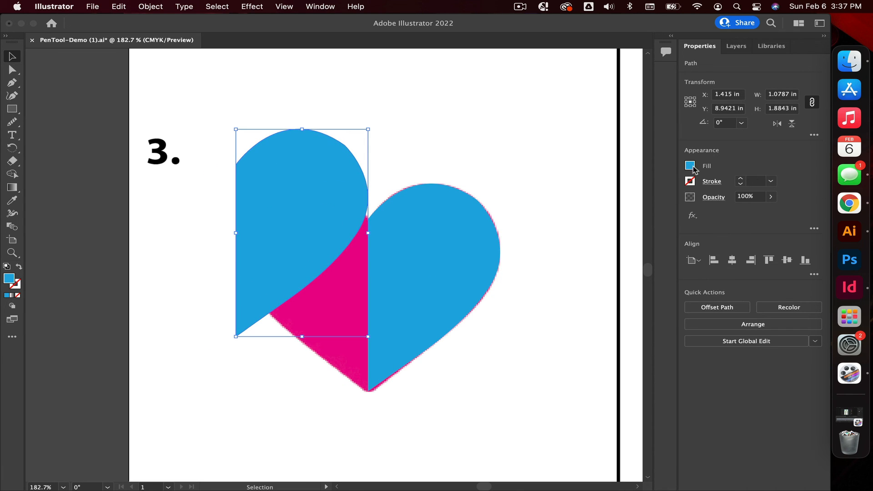
{"action": "left_click", "coordinate": [777, 126]}
{"action": "left_click_drag", "start_coordinate": [334, 241], "coordinate": [340, 238]}
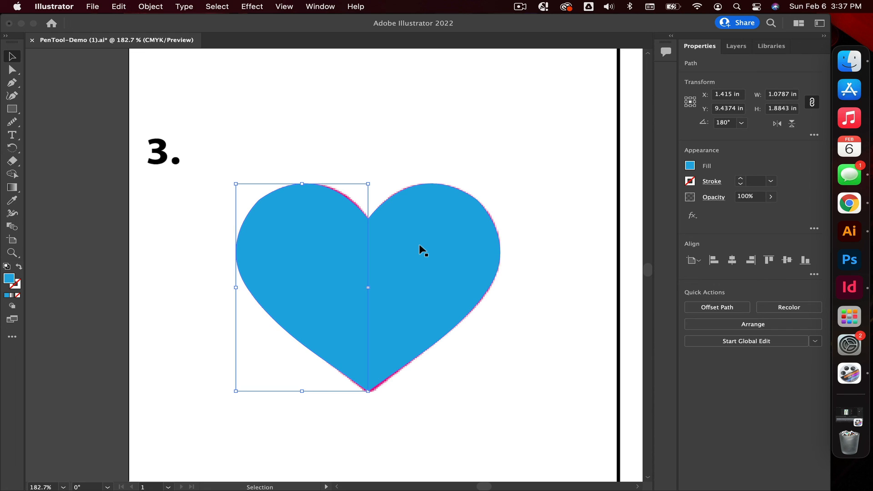
Unite both halves into one heart and place it across the divider with the original's pink fill
{"action": "left_click_drag", "start_coordinate": [513, 348], "coordinate": [245, 256]}
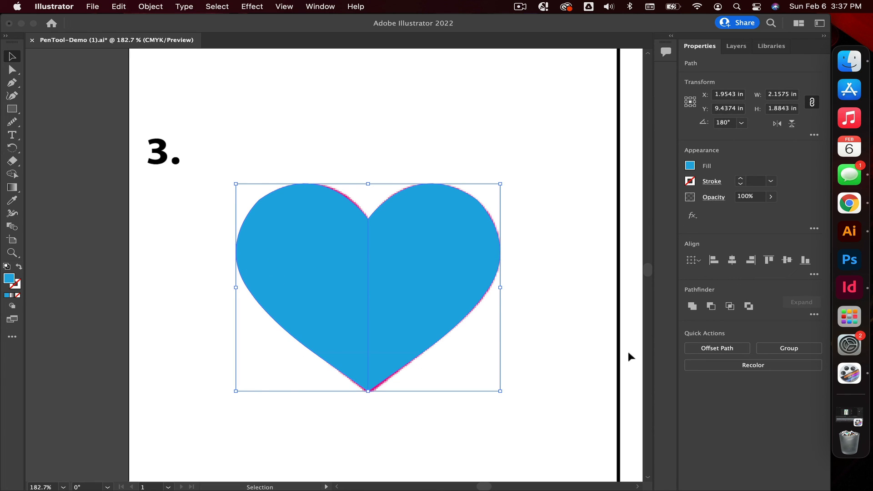
{"action": "left_click", "coordinate": [689, 308]}
{"action": "left_click_drag", "start_coordinate": [363, 282], "coordinate": [395, 263]}
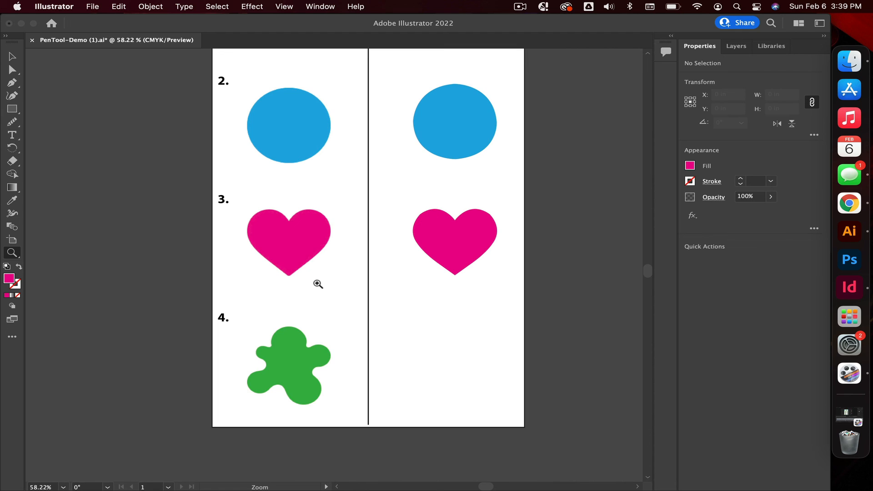
Frame the green shape in exercise 4 closely for tracing
{"action": "scroll", "coordinate": [308, 384], "scroll_direction": "down", "scroll_amount": 2}
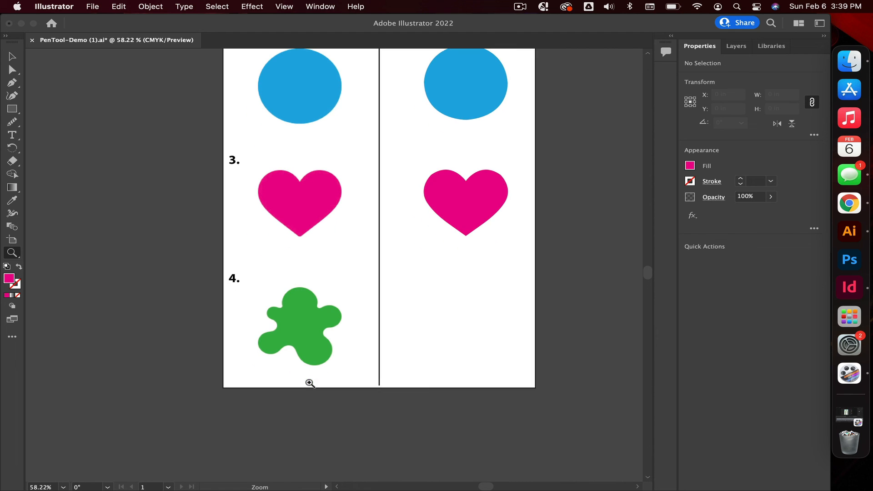
{"action": "left_click_drag", "start_coordinate": [284, 354], "coordinate": [454, 356]}
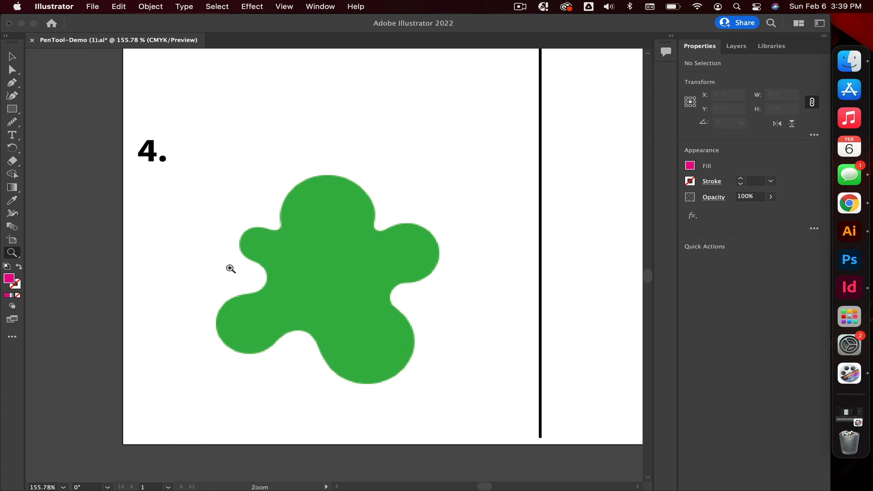
{"action": "left_click_drag", "start_coordinate": [316, 278], "coordinate": [370, 277]}
{"action": "scroll", "coordinate": [369, 277], "scroll_direction": "right", "scroll_amount": 4}
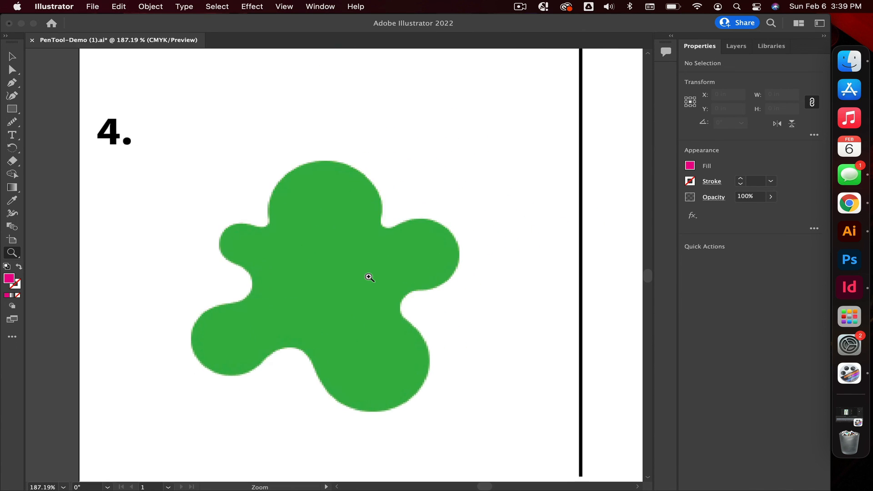
{"action": "scroll", "coordinate": [369, 277], "scroll_direction": "left", "scroll_amount": 2}
{"action": "scroll", "coordinate": [370, 278], "scroll_direction": "down", "scroll_amount": 1}
{"action": "scroll", "coordinate": [369, 277], "scroll_direction": "right", "scroll_amount": 1}
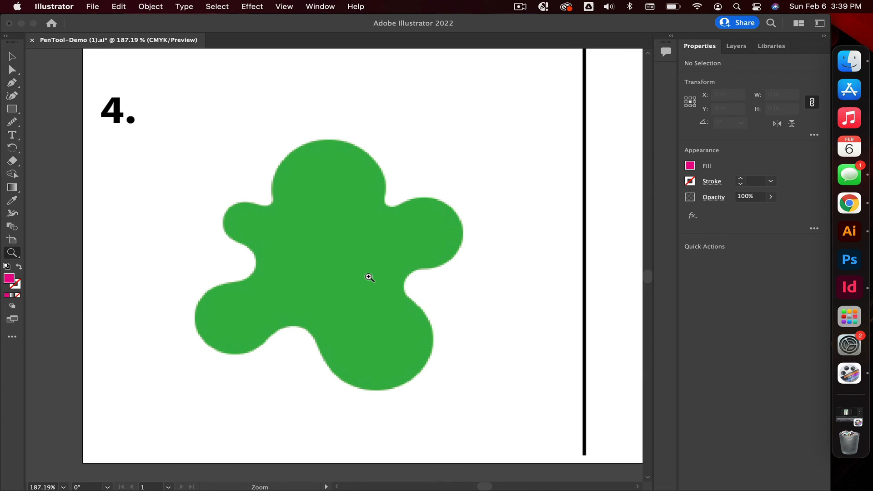